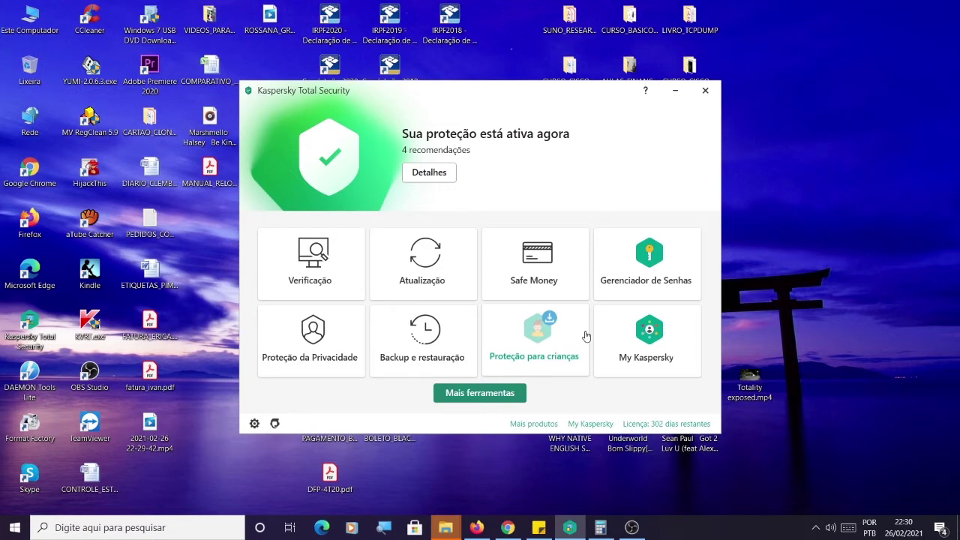
Step: View the Safe Money site list, skipping its introduction, and return to the main screen
click(559, 263)
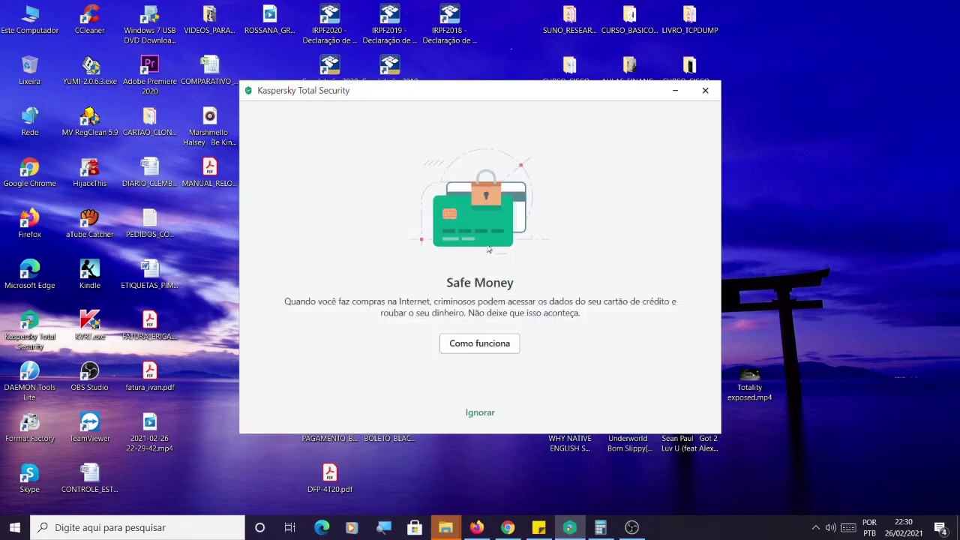
click(490, 413)
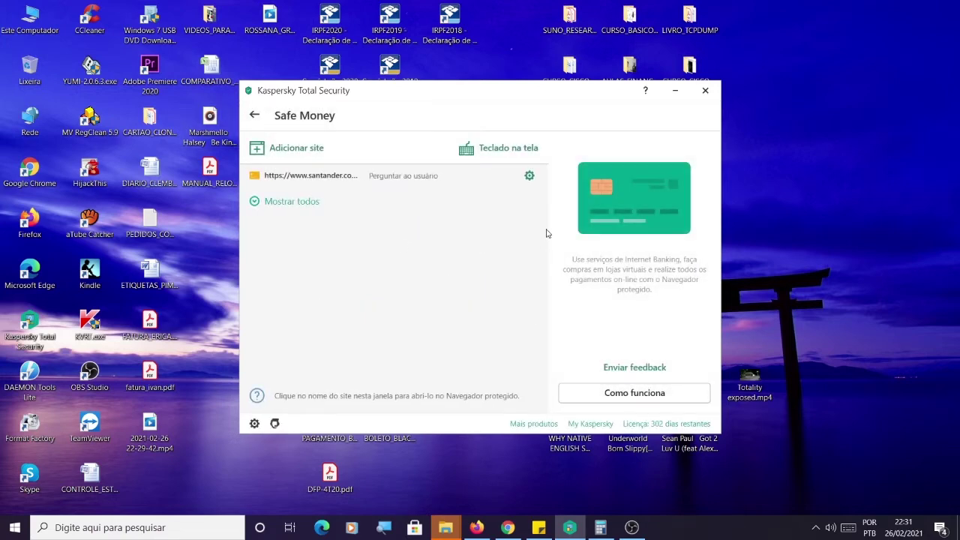
click(253, 115)
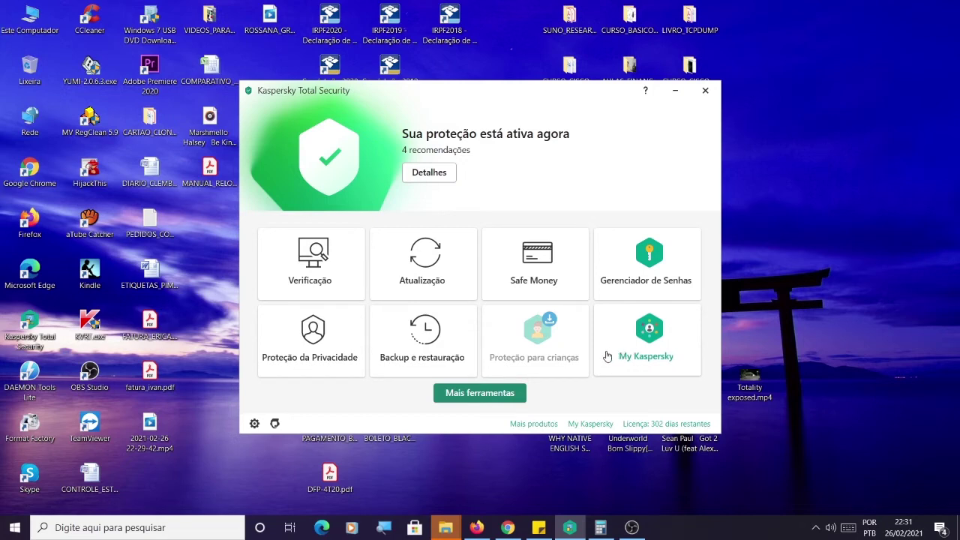
Step: Open the on-screen keyboard from the additional security tools, move it over the main window, and close it
click(498, 393)
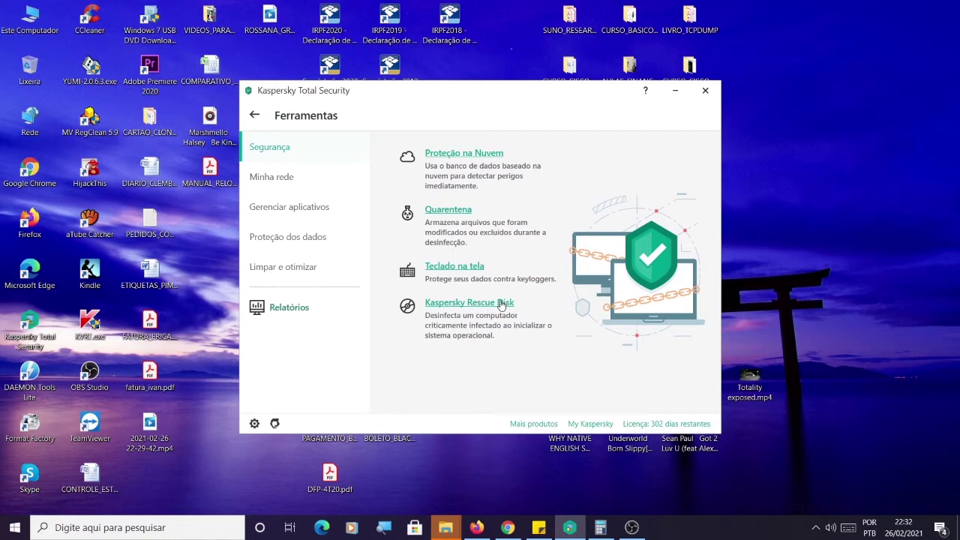
click(474, 268)
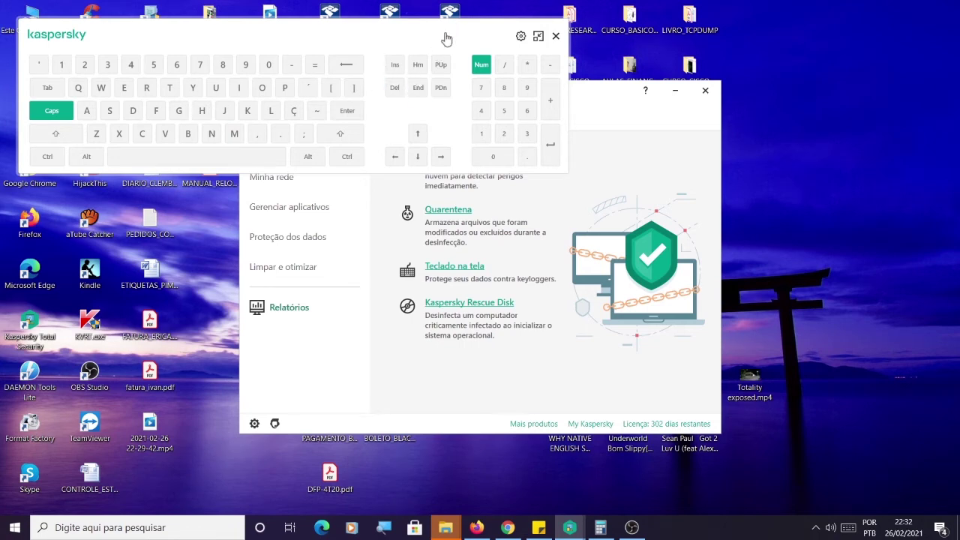
drag(444, 37, 571, 124)
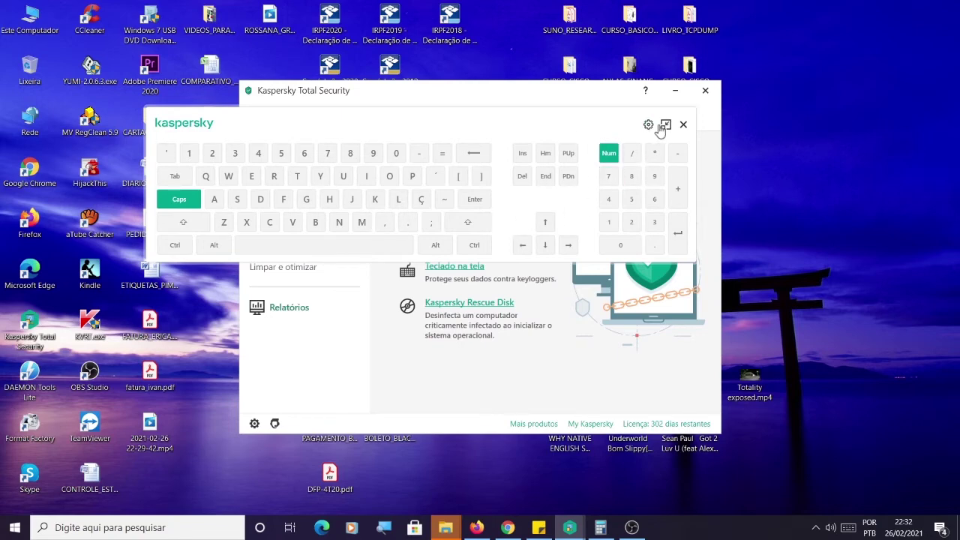
click(682, 125)
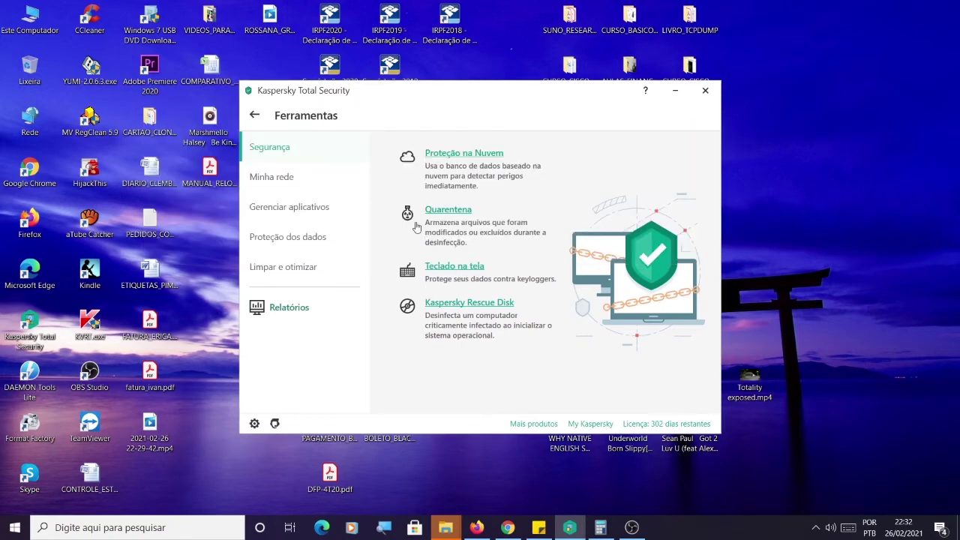
Step: Look through the network and application management tools and open the Software Updater
click(303, 184)
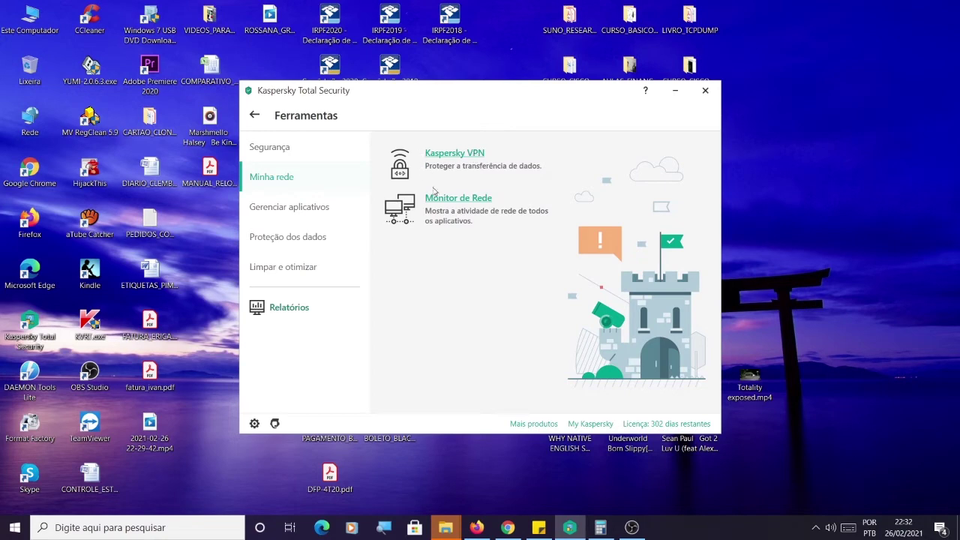
click(306, 217)
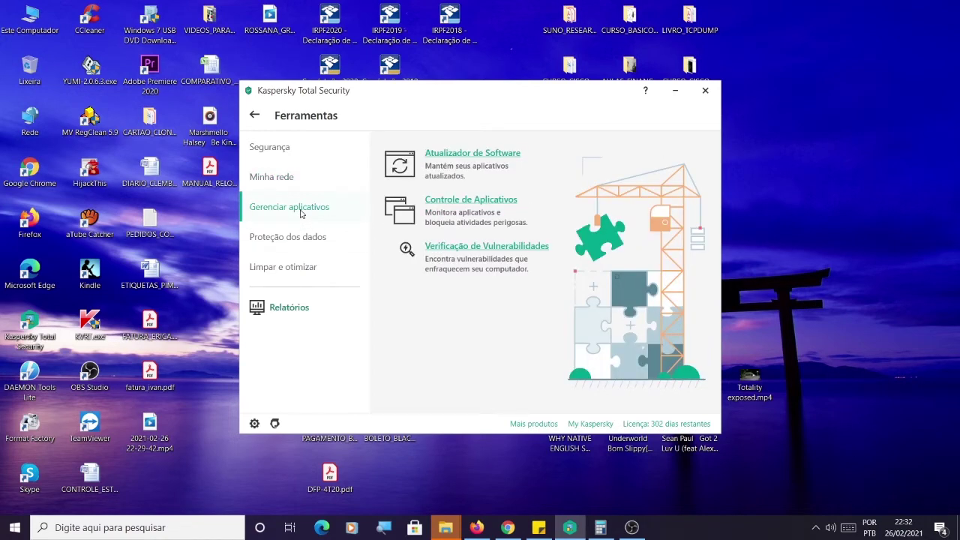
click(509, 154)
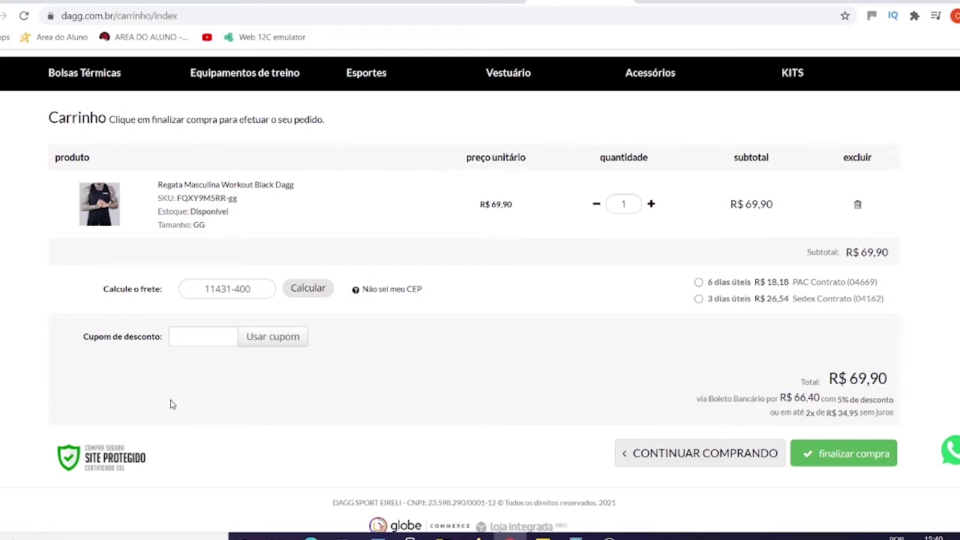
Step: Apply the discount coupon TURMA to the Dagg store shopping cart in the browser
click(196, 341)
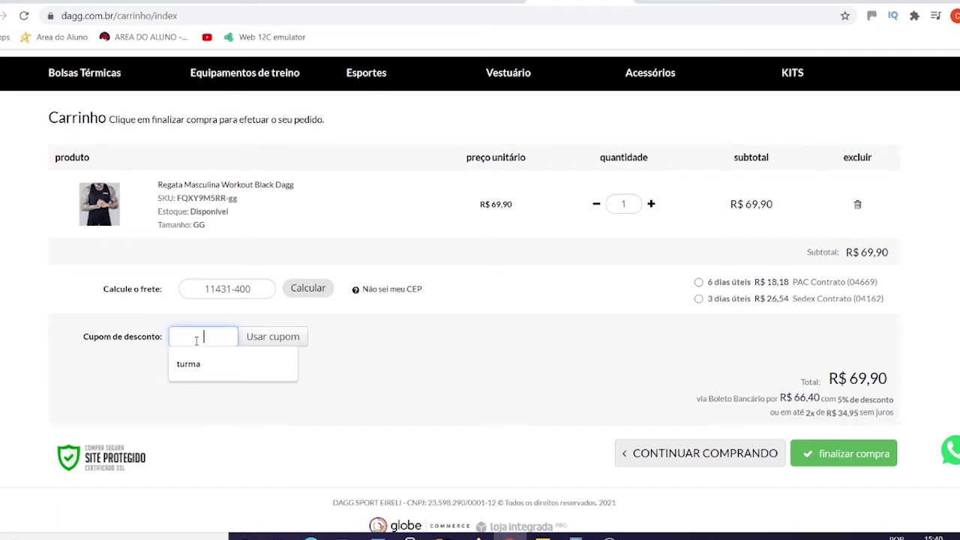
text(TURMA)
click(294, 343)
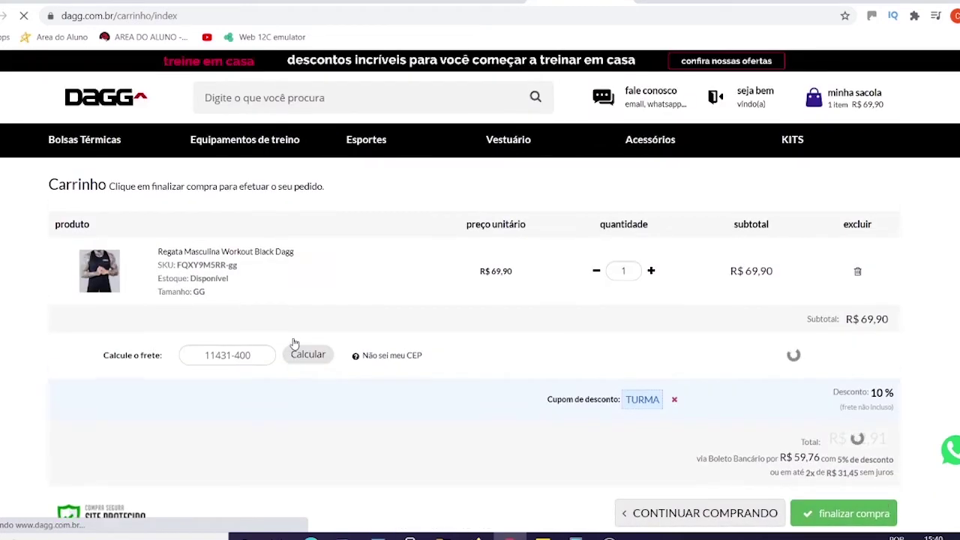
scroll(821, 337, down, 1)
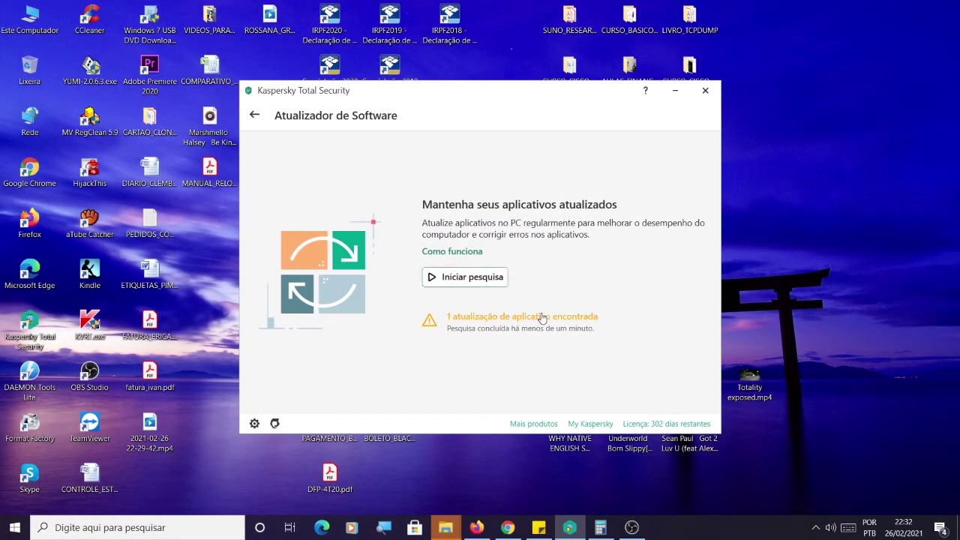
Step: Start a vulnerability scan of the installed applications and return to the application management tools
click(254, 116)
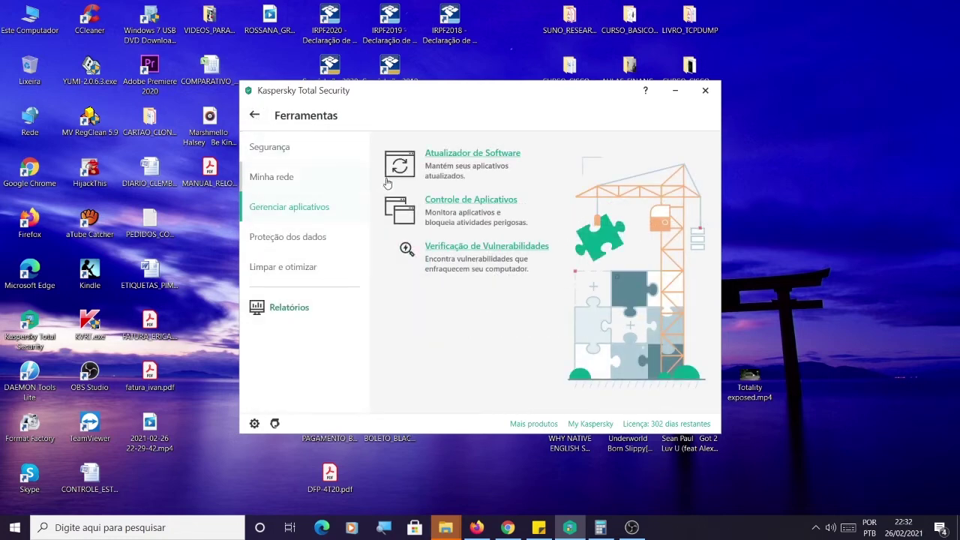
click(453, 254)
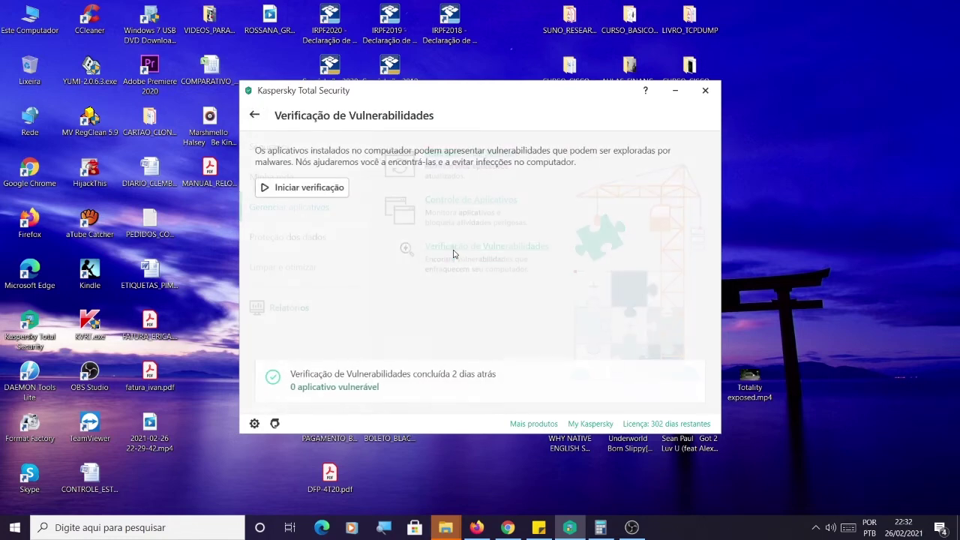
click(294, 189)
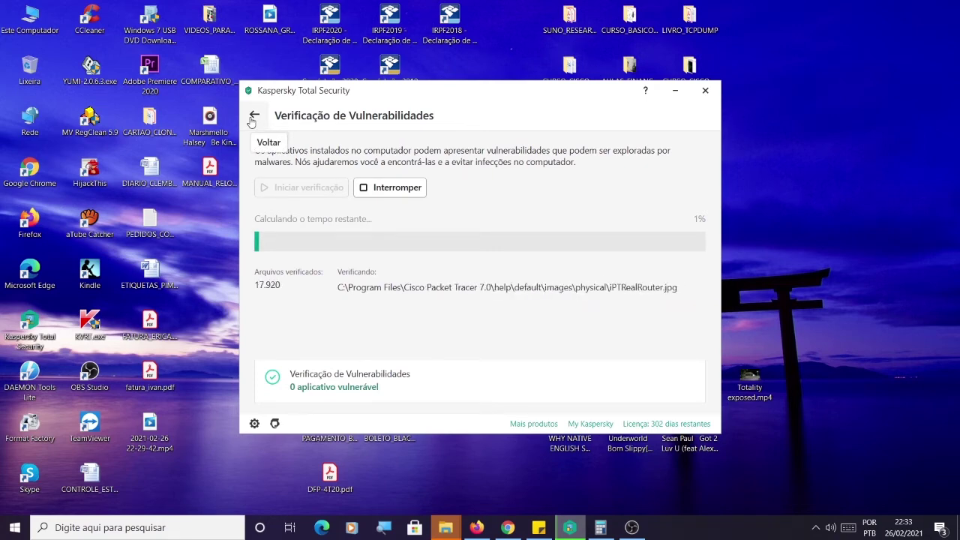
click(253, 118)
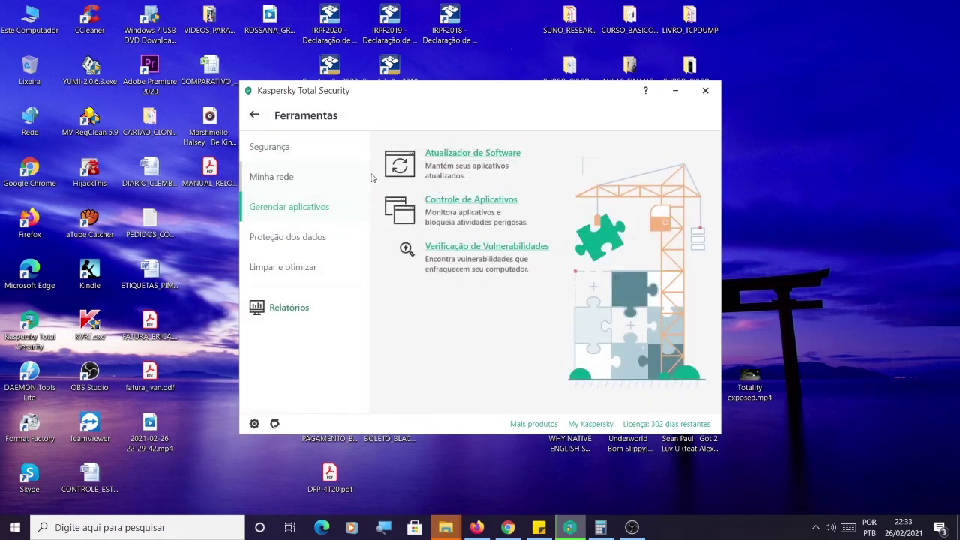
Step: Review the Application Control overview of managed applications and current activity, and return to the tools list
click(499, 208)
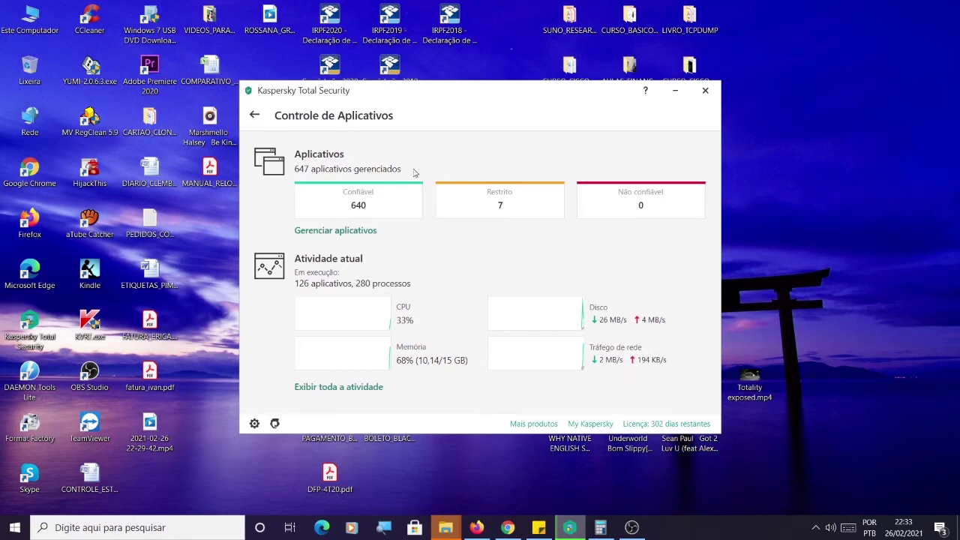
click(254, 114)
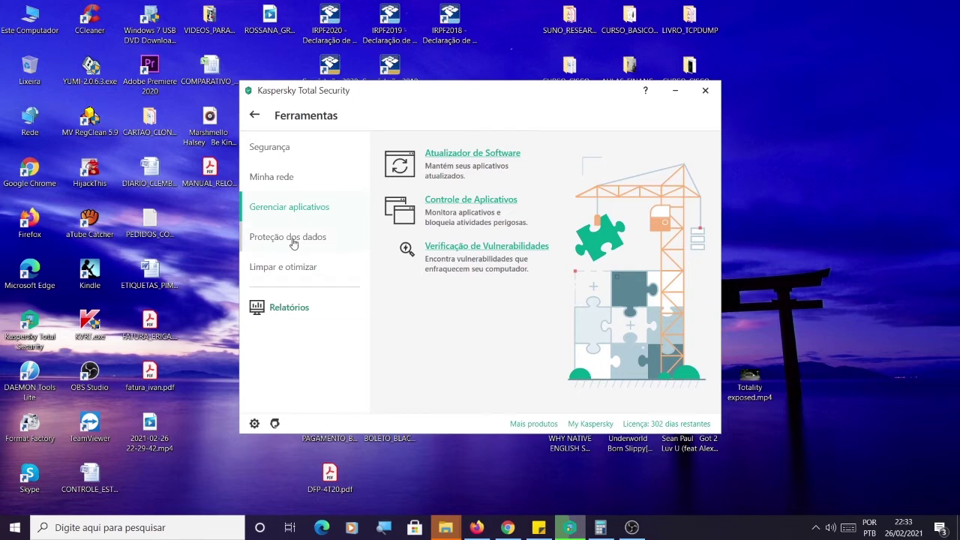
Step: Run the PC cleanup analysis from the cleaning and optimization tools and return to the tools list
click(304, 268)
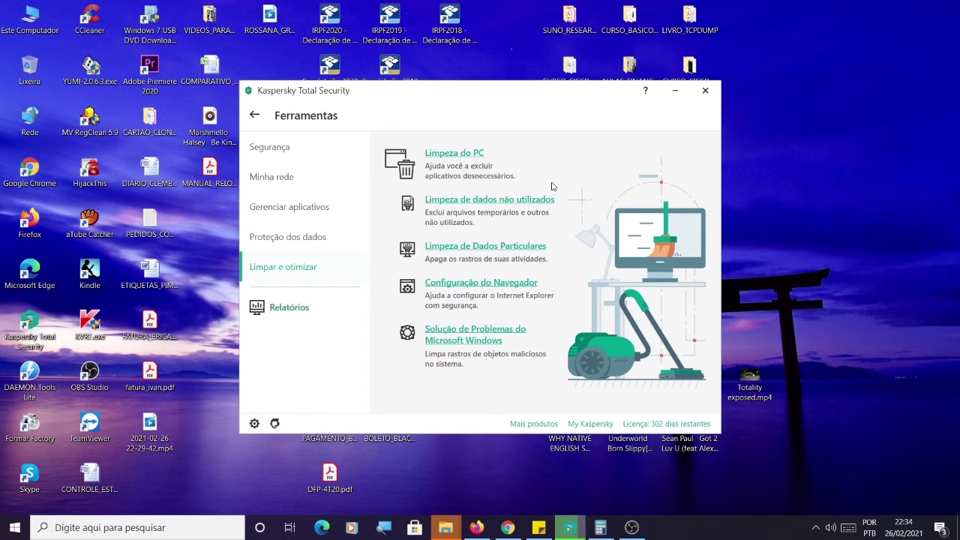
click(454, 152)
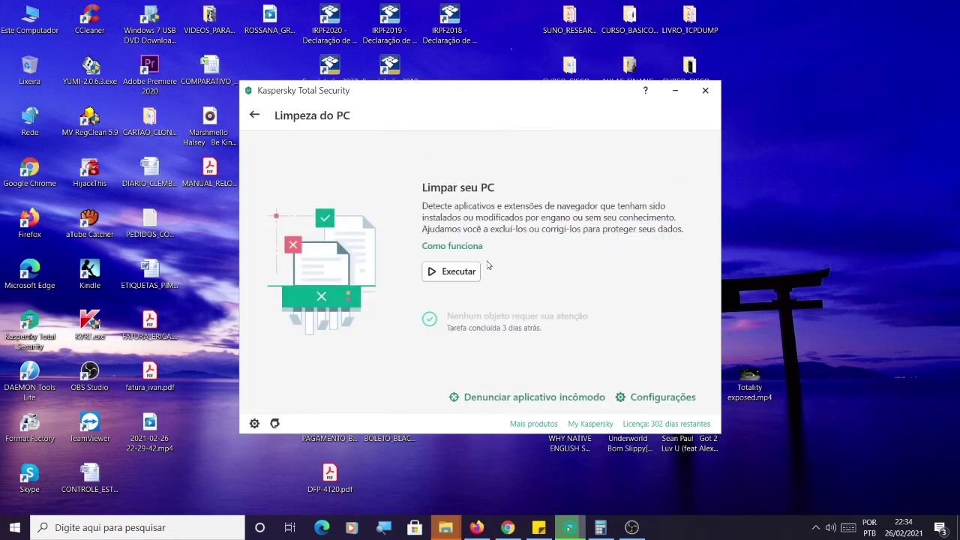
click(465, 272)
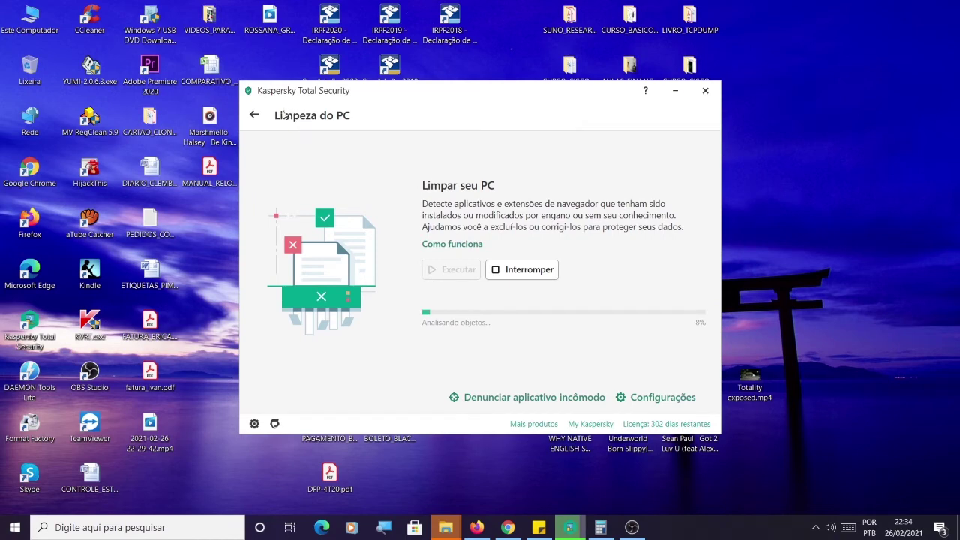
click(255, 117)
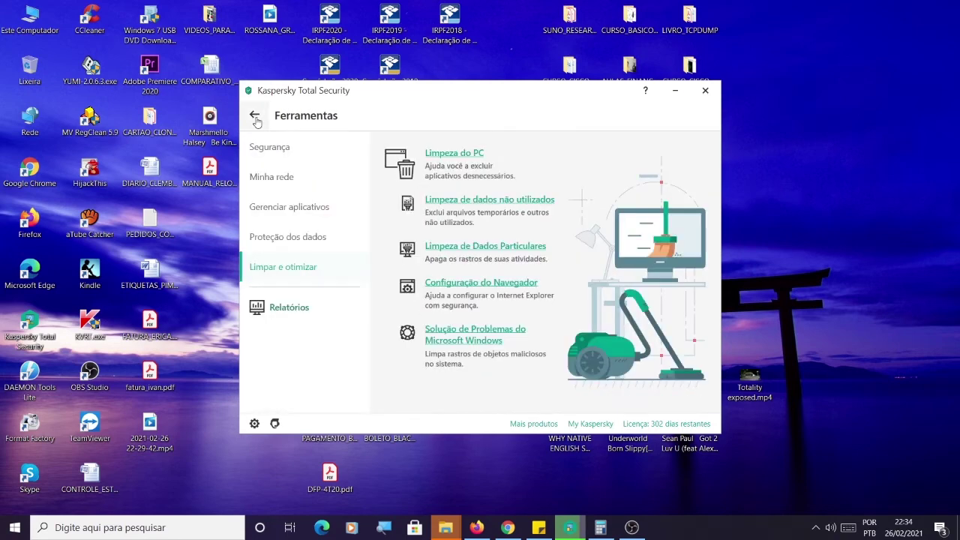
Step: Start the unused data cleanup wizard, advance past its welcome page, and minimize it
click(479, 204)
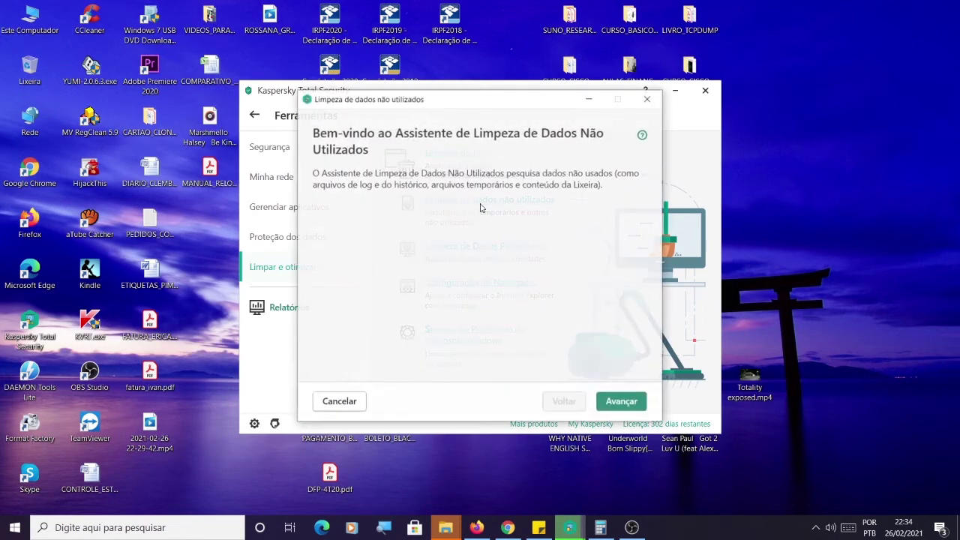
click(619, 401)
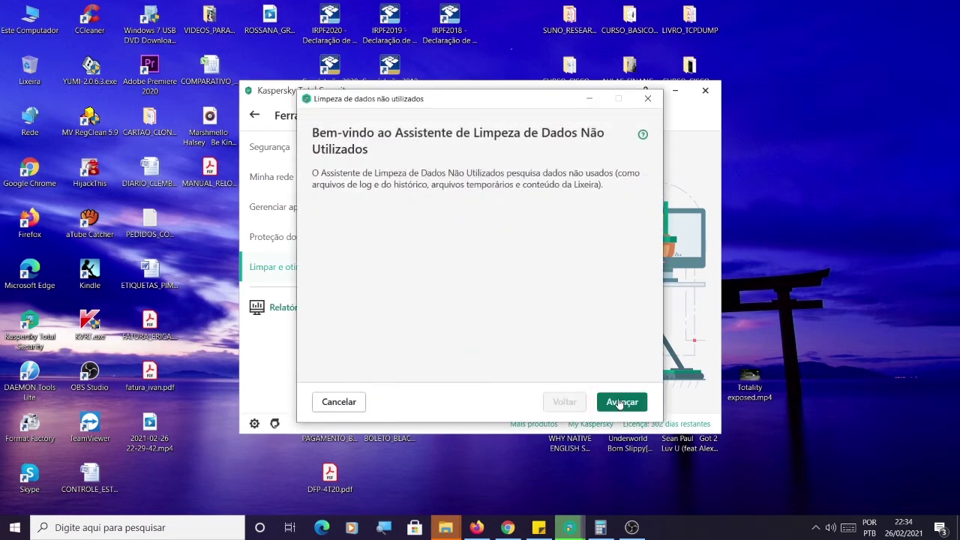
click(590, 98)
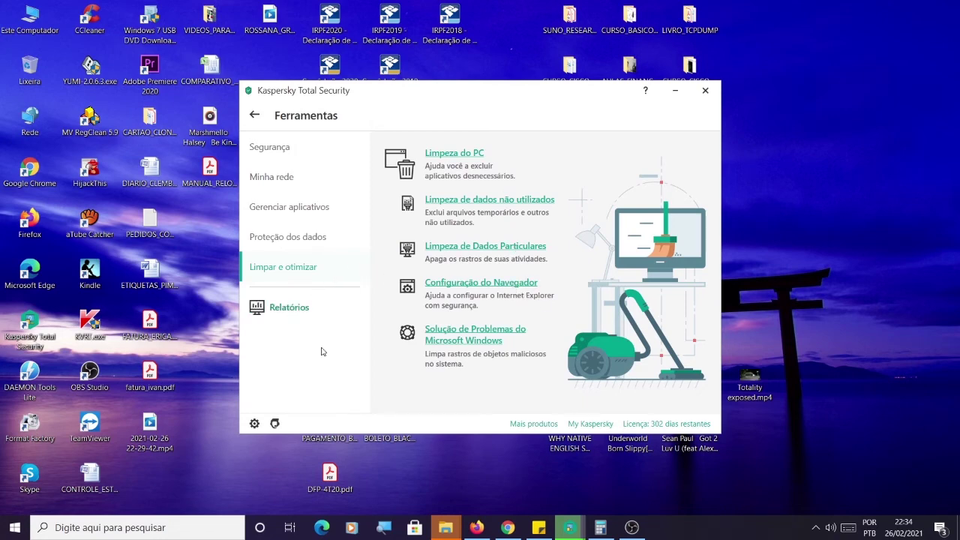
Step: View the protection components in the security settings and return to the main screen
click(254, 424)
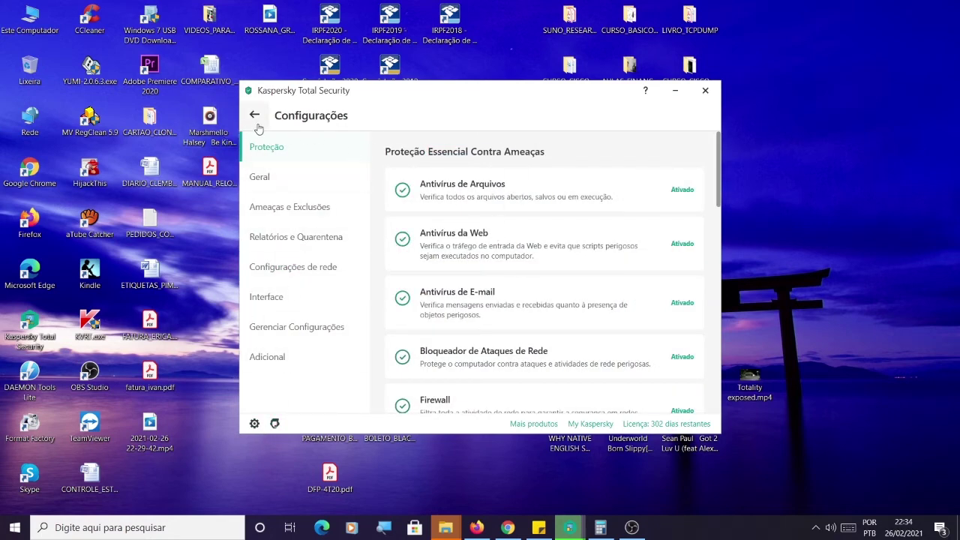
click(258, 126)
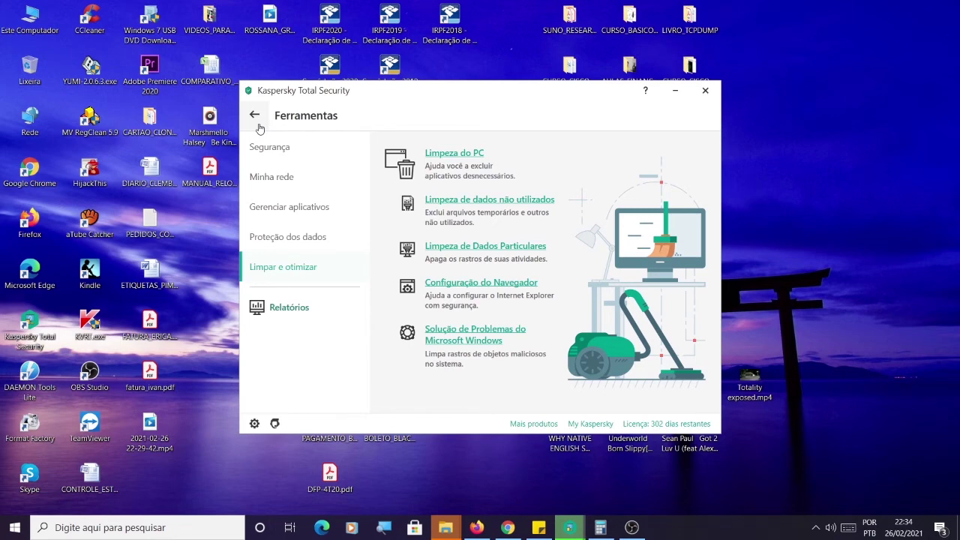
click(255, 425)
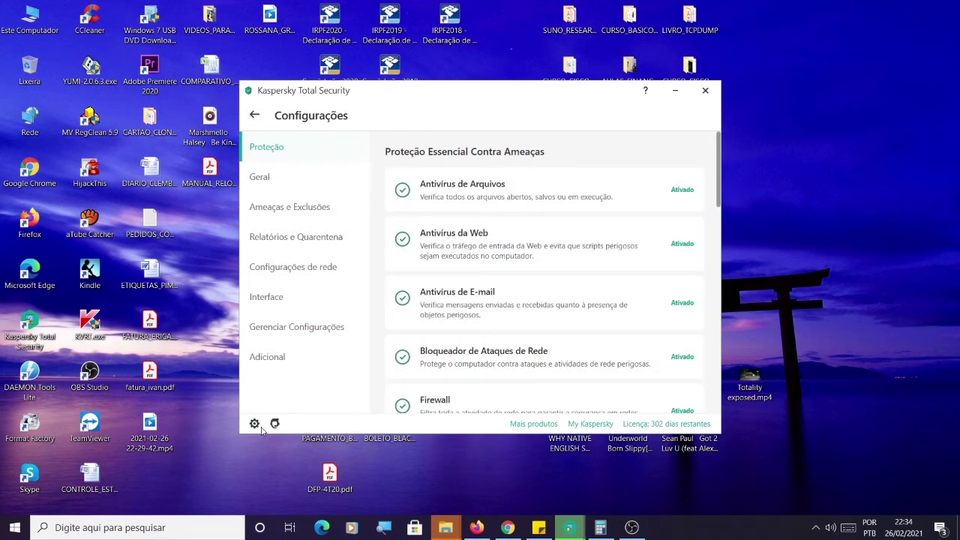
click(254, 114)
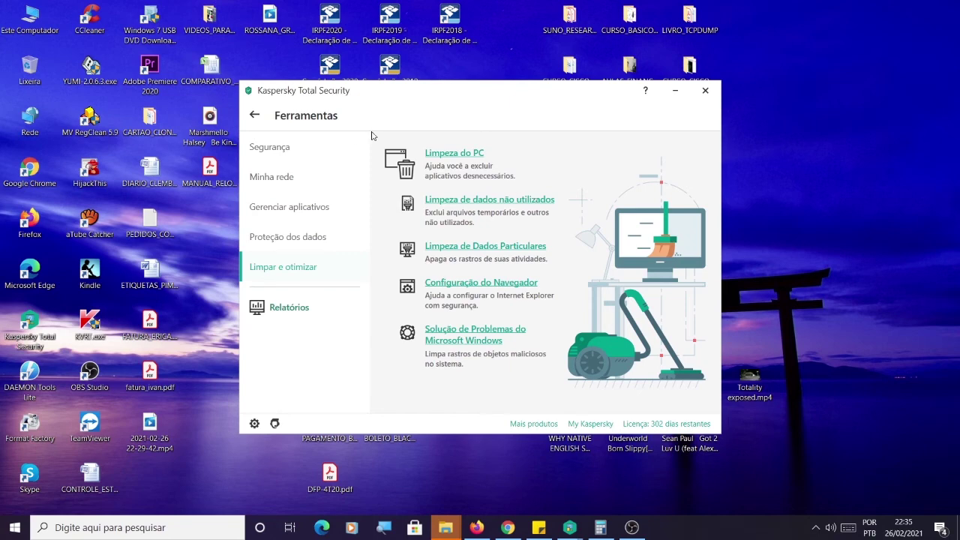
click(255, 115)
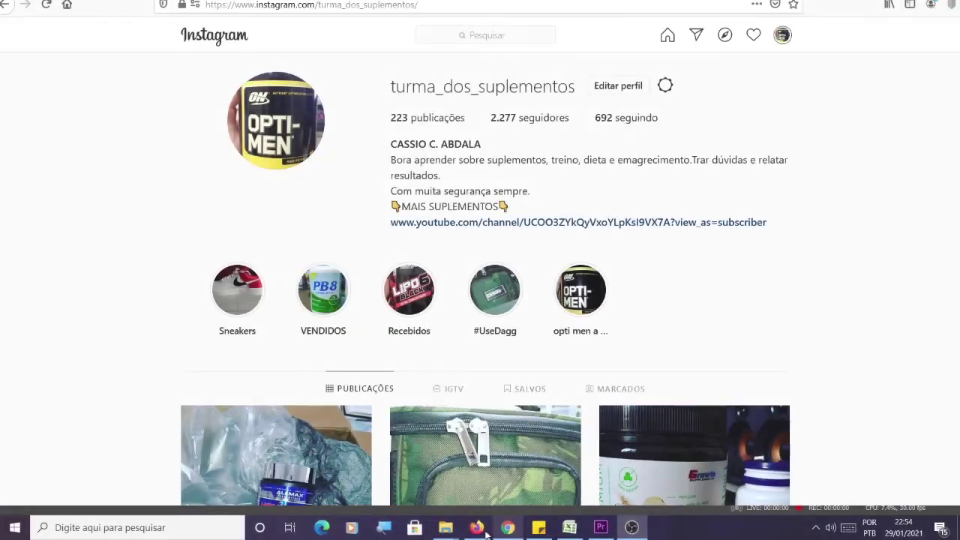
Step: Switch to Firefox and browse the posts on the turma_dos_suplementos Instagram profile
click(479, 530)
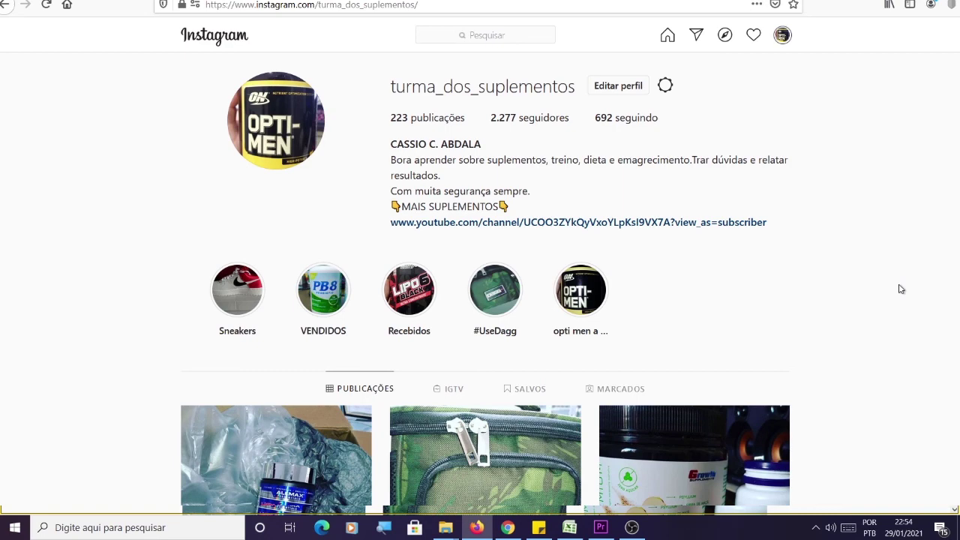
scroll(881, 248, down, 4)
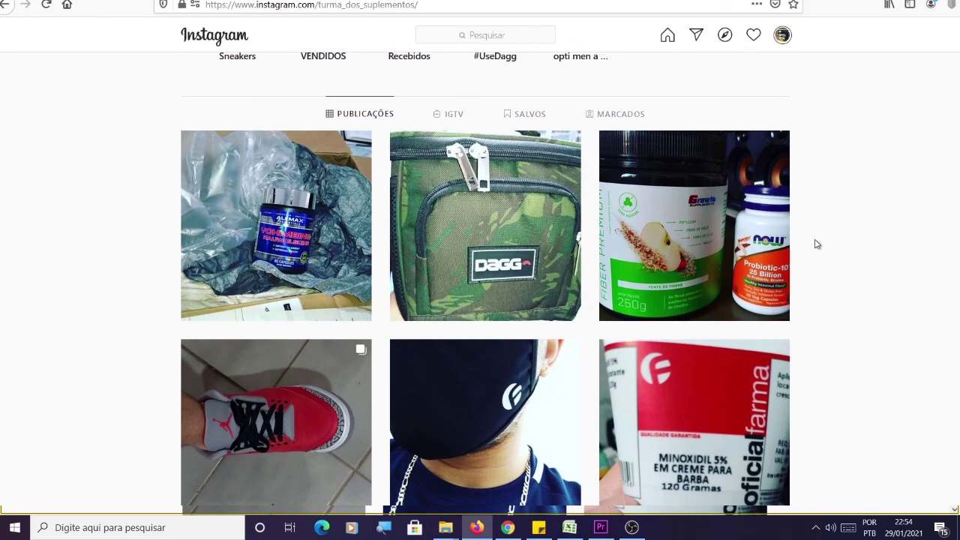
scroll(817, 244, up, 2)
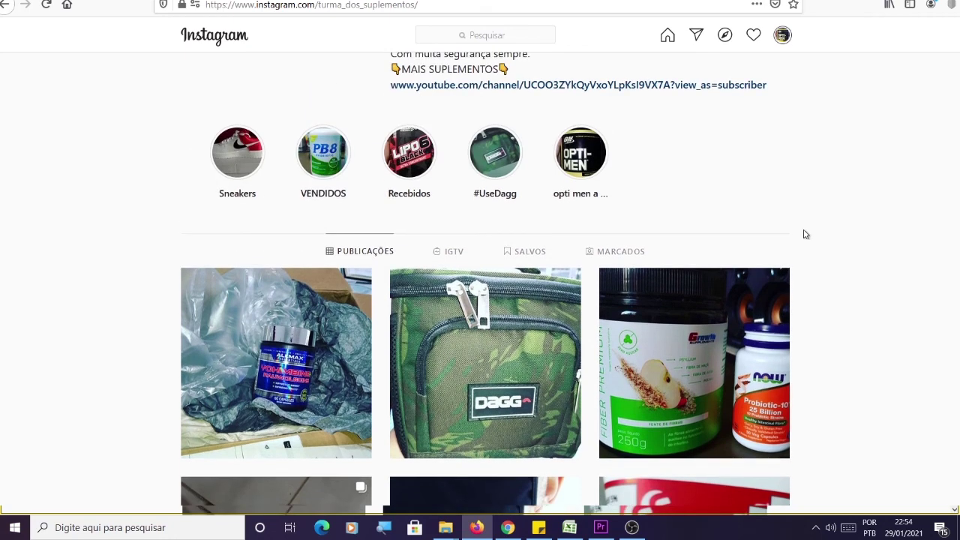
scroll(805, 234, up, 2)
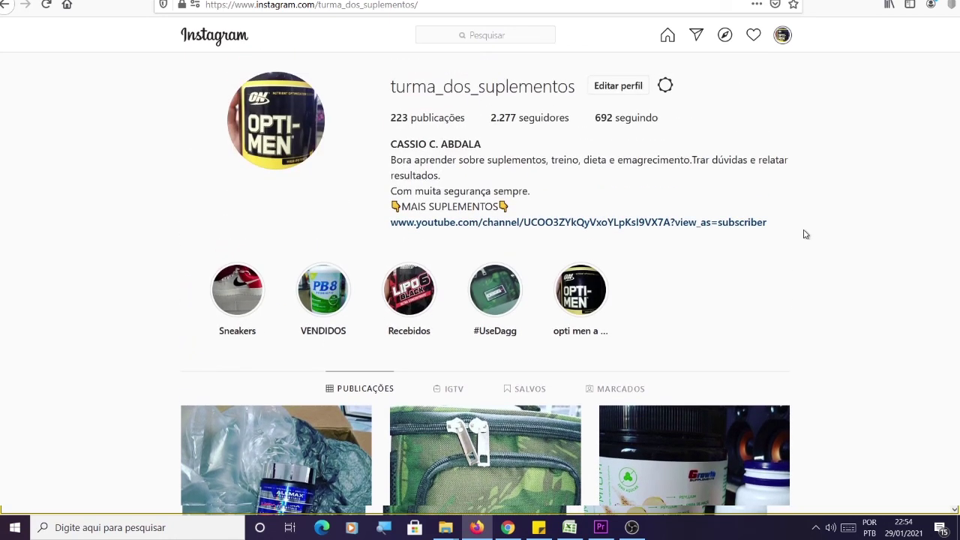
Step: Look through the older posts in the profile's publications grid and return to the profile header
scroll(770, 208, down, 2)
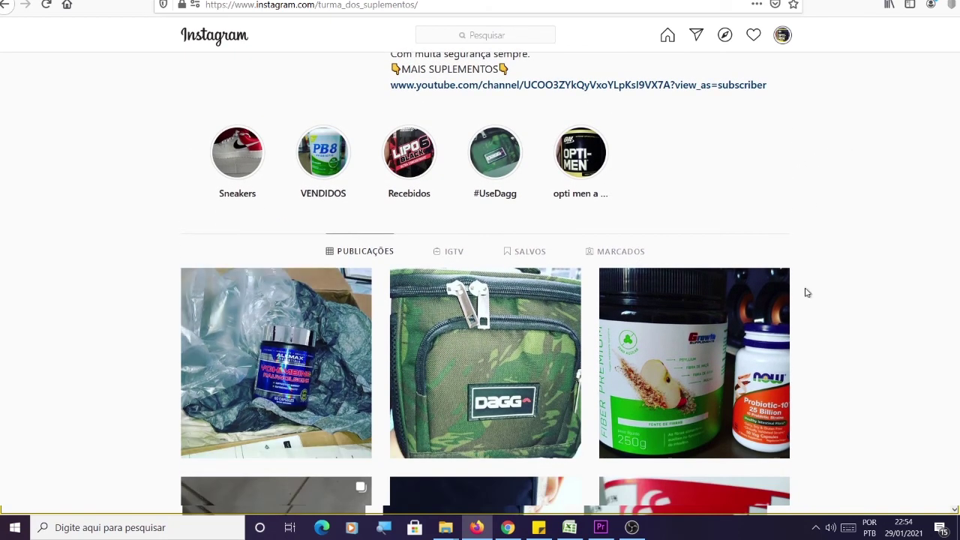
scroll(853, 260, down, 3)
scroll(853, 260, up, 1)
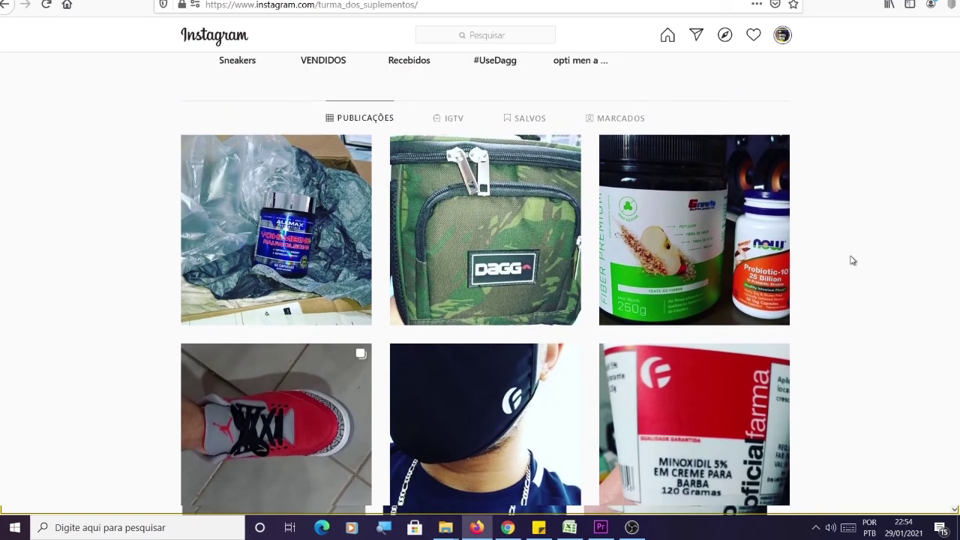
scroll(853, 260, up, 2)
scroll(739, 292, down, 9)
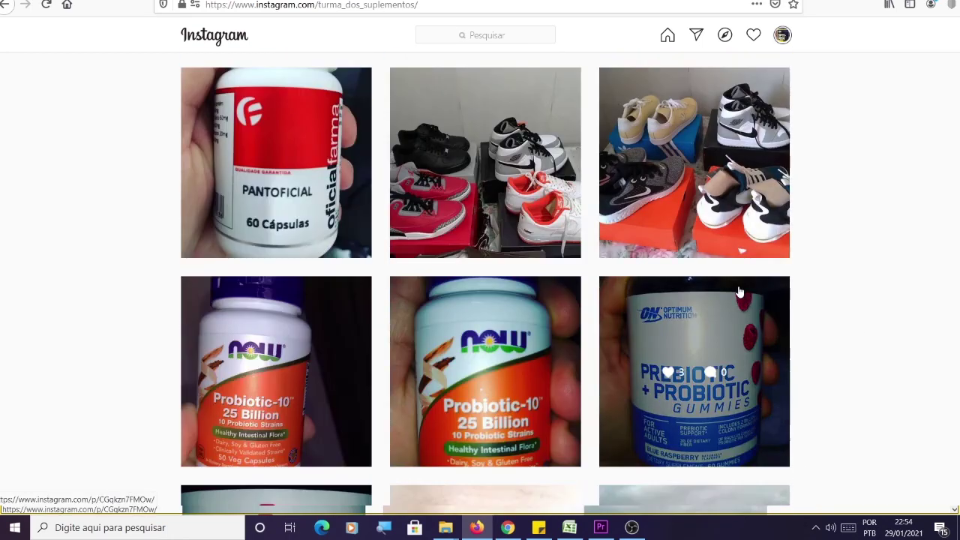
scroll(734, 289, down, 5)
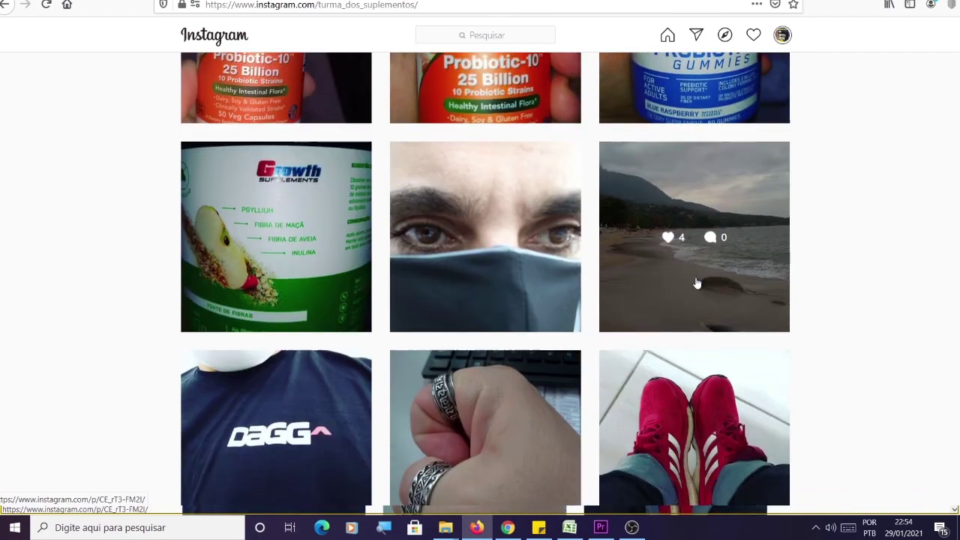
scroll(697, 283, down, 4)
scroll(696, 279, down, 8)
scroll(689, 281, up, 4)
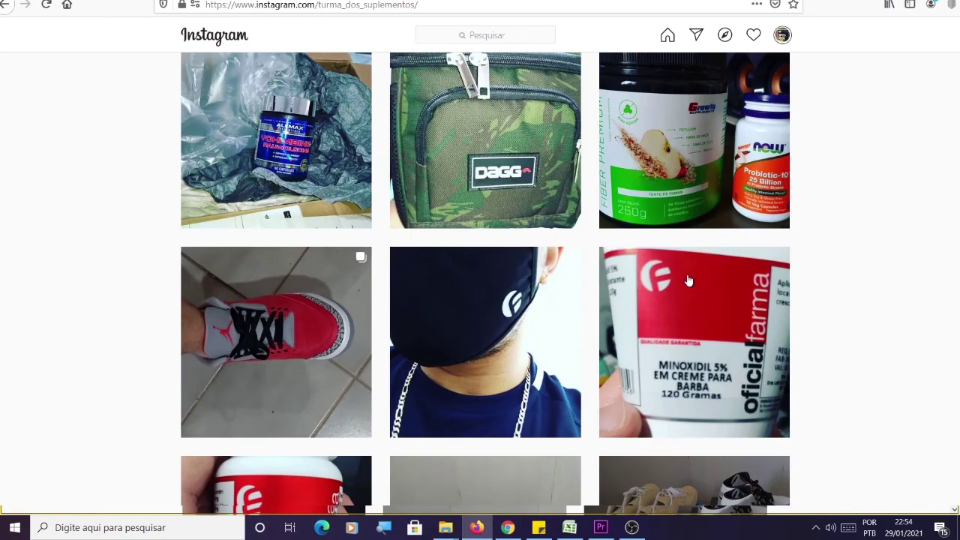
scroll(689, 281, up, 5)
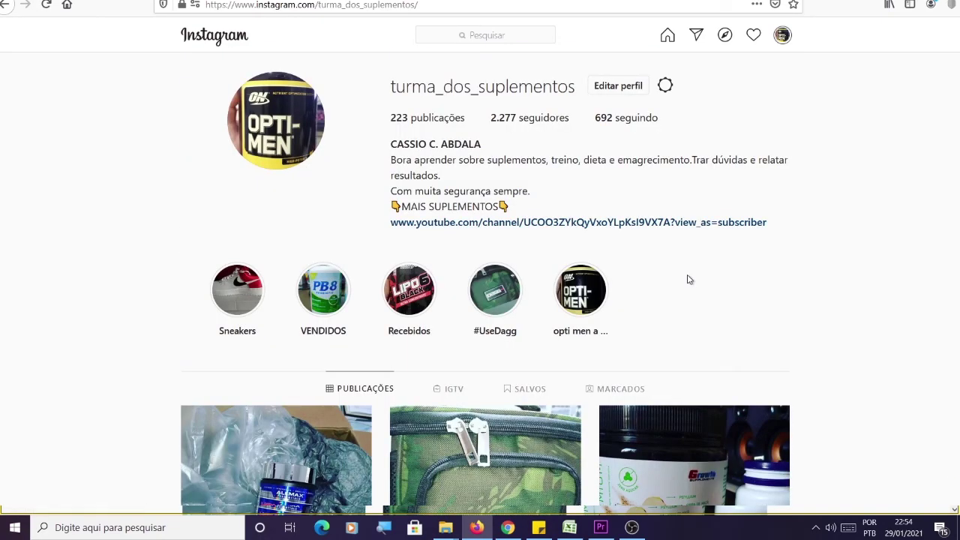